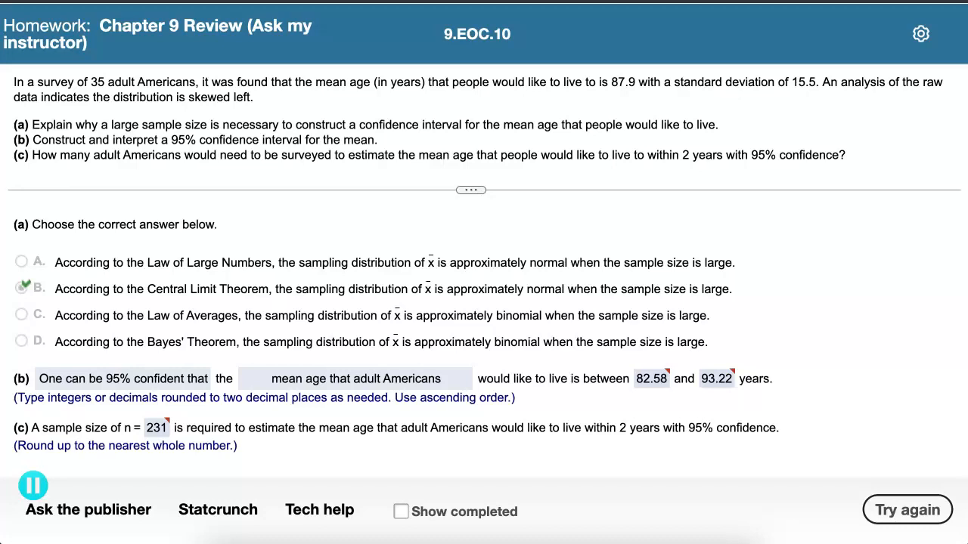
- Switch to StatCrunch and open the one-sample T procedure that works from summary statistics
left_click(867, 2)
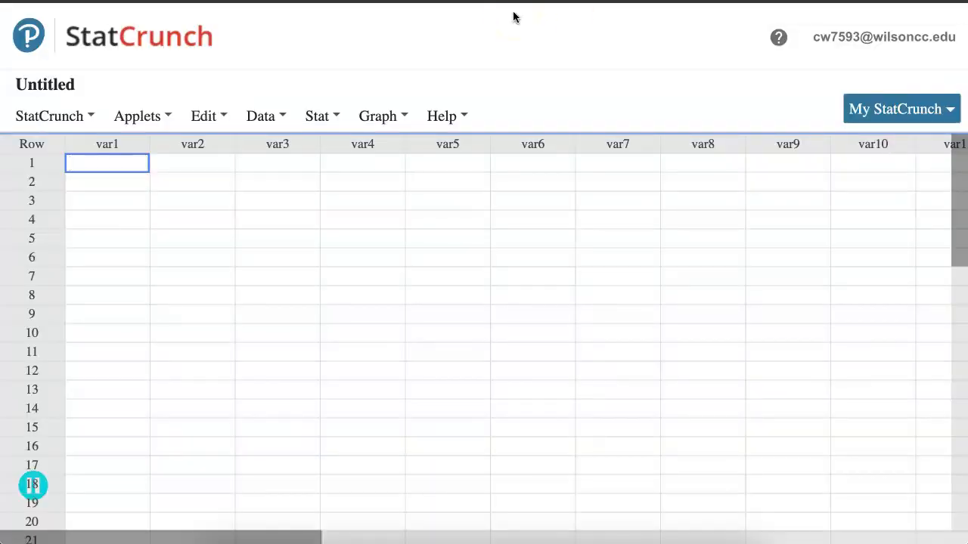
left_click(321, 116)
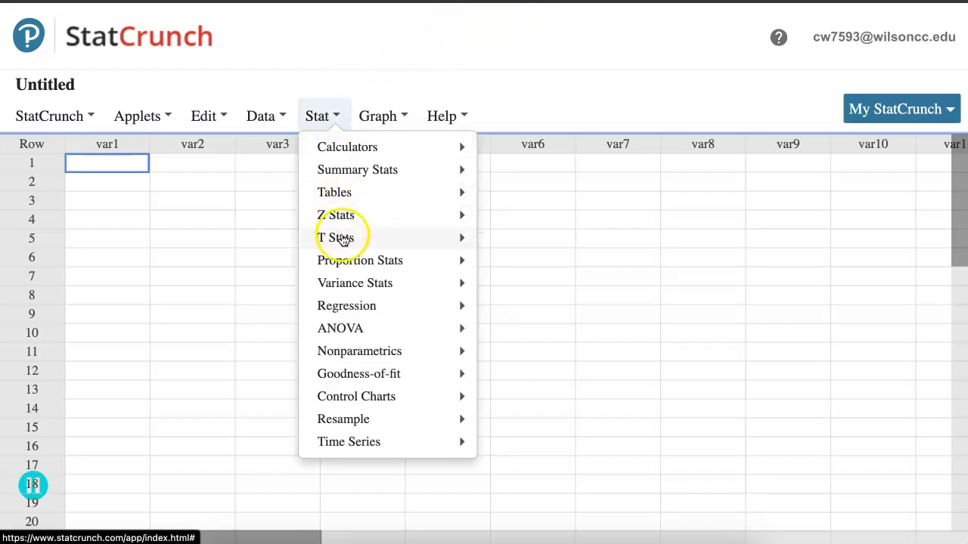
mouse_move(344, 241)
mouse_move(342, 221)
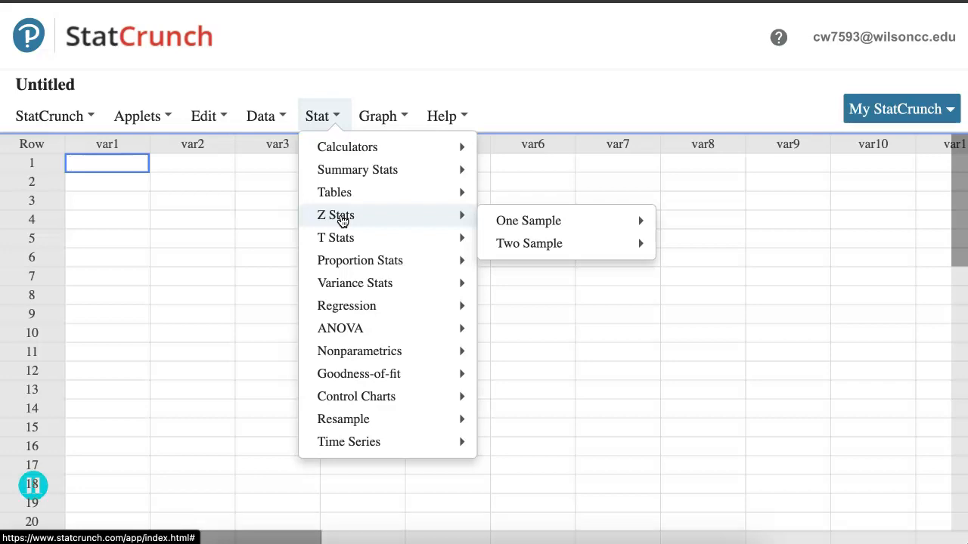
left_click(342, 239)
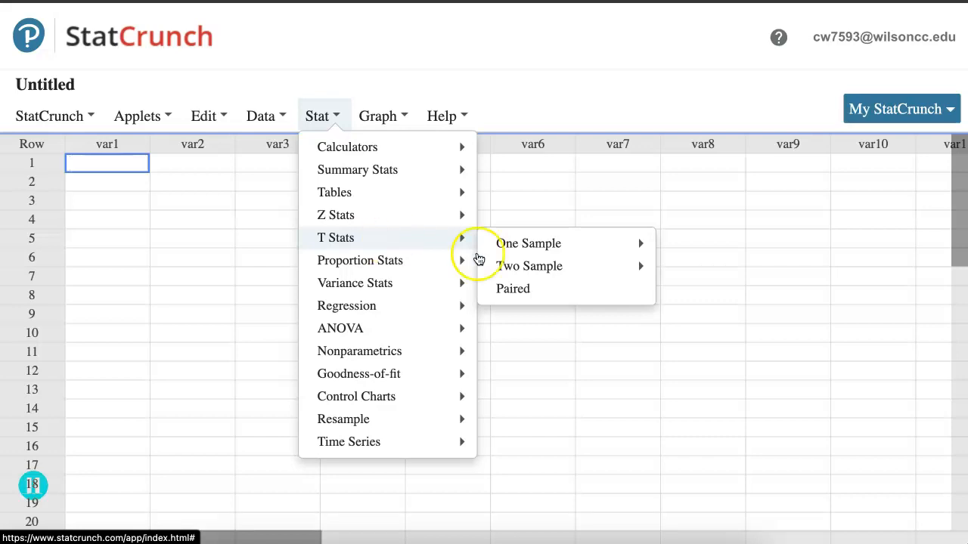
mouse_move(531, 253)
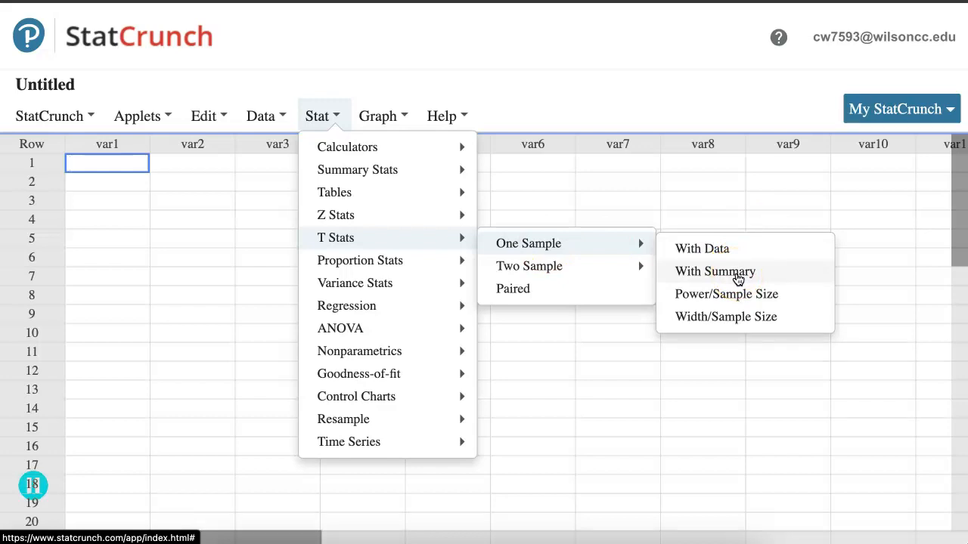
left_click(738, 277)
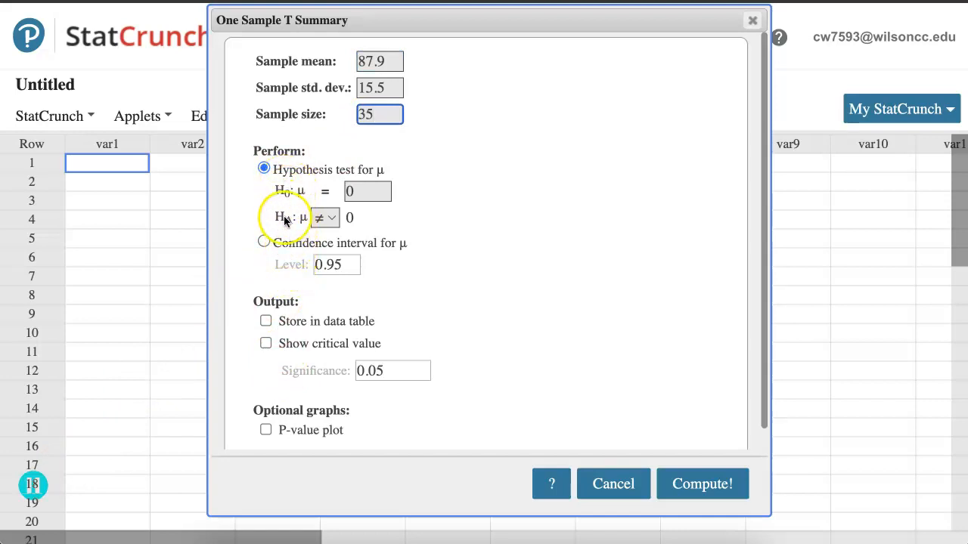
- Compute a 0.95-level confidence interval for μ with sample mean 87.9, standard deviation 15.5 and sample size 35
left_click(263, 242)
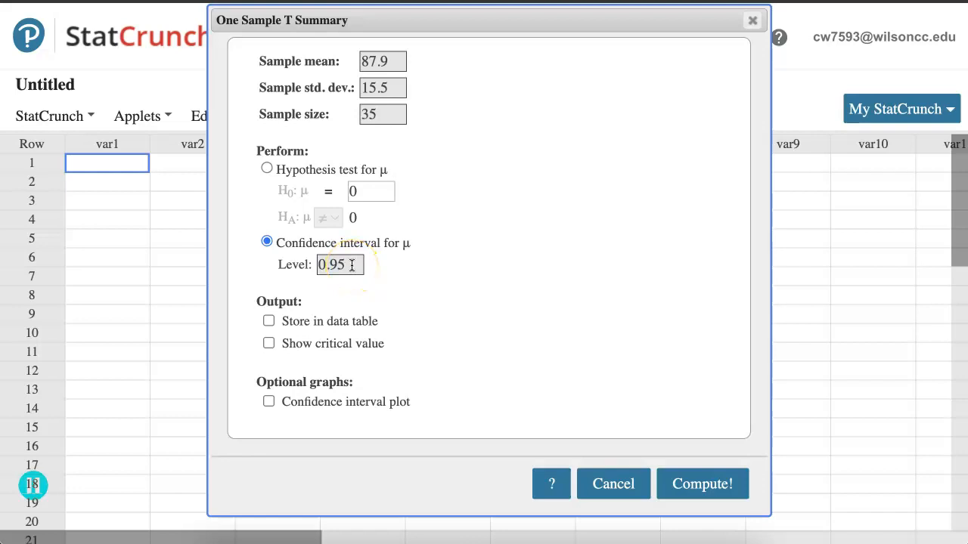
left_click(687, 482)
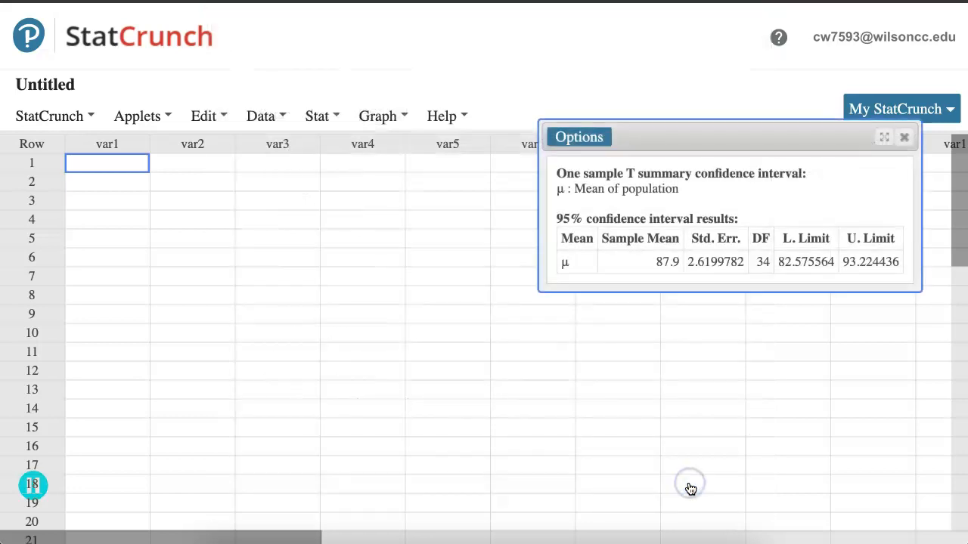
- Check the interval's lower and upper limits against the part (b) answers in the homework question
left_click(780, 262)
left_click_drag(779, 262, 921, 270)
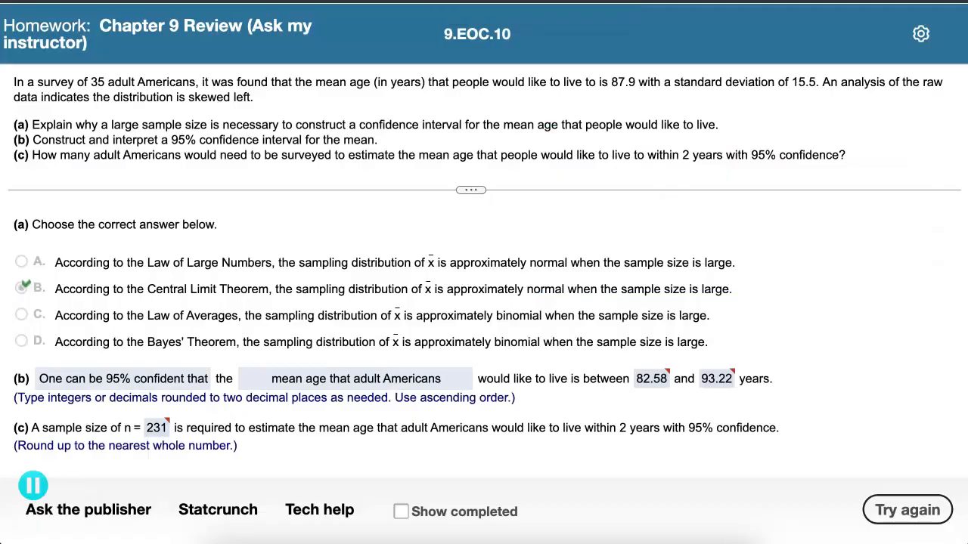
left_click(652, 378)
left_click(731, 377)
- Switch to Ch9_MindMap.pdf and examine the sample size formula for estimating a population mean
key("super+Tab")
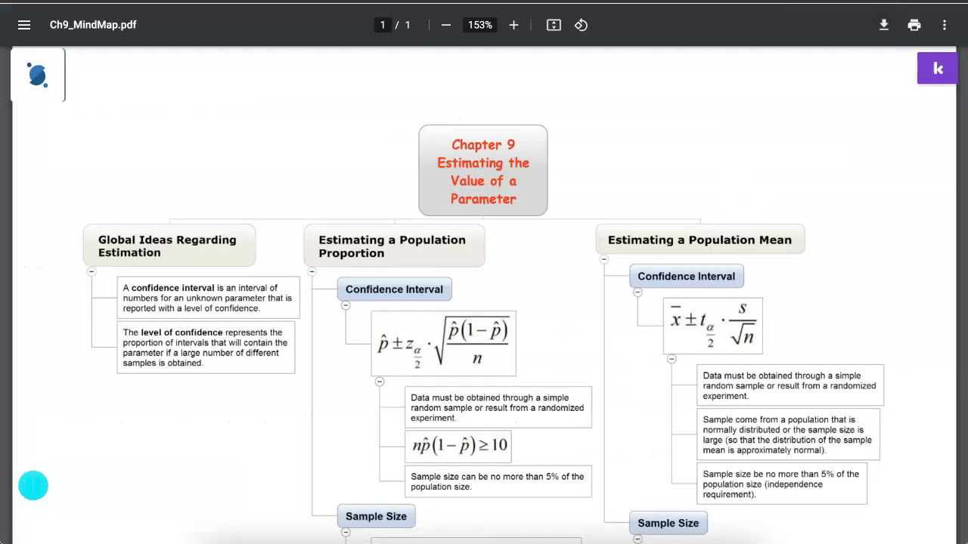
scroll(582, 408, "down", 3)
scroll(582, 408, "down", 1)
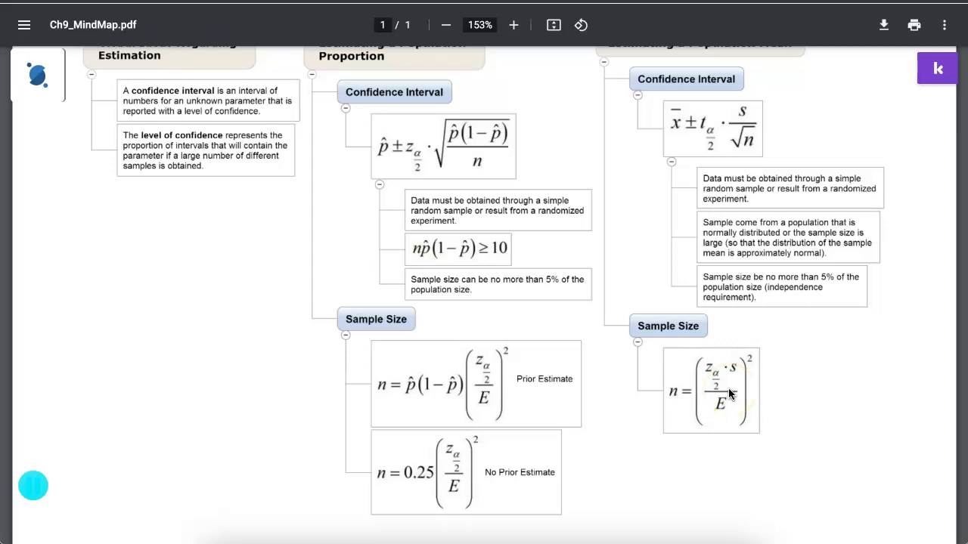
scroll(730, 393, "up", 3)
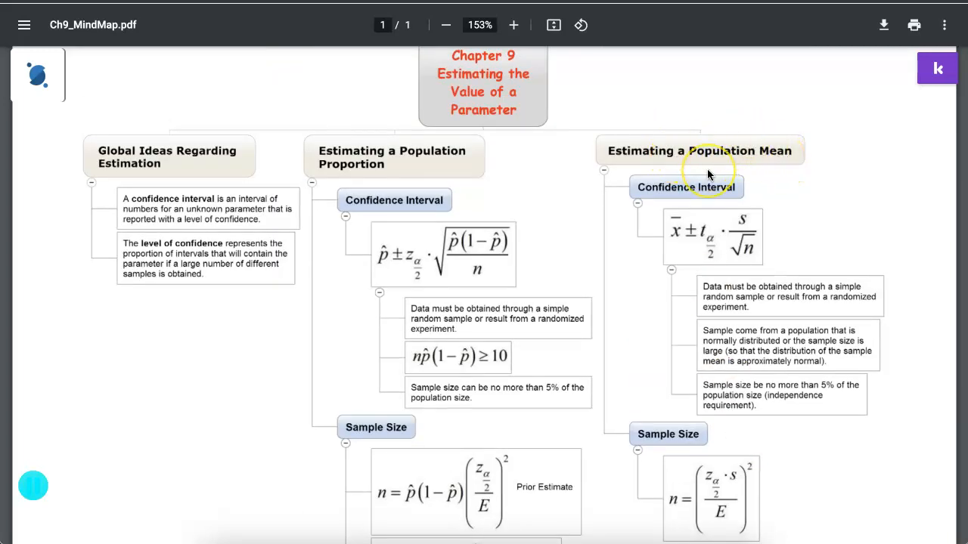
scroll(707, 169, "down", 3)
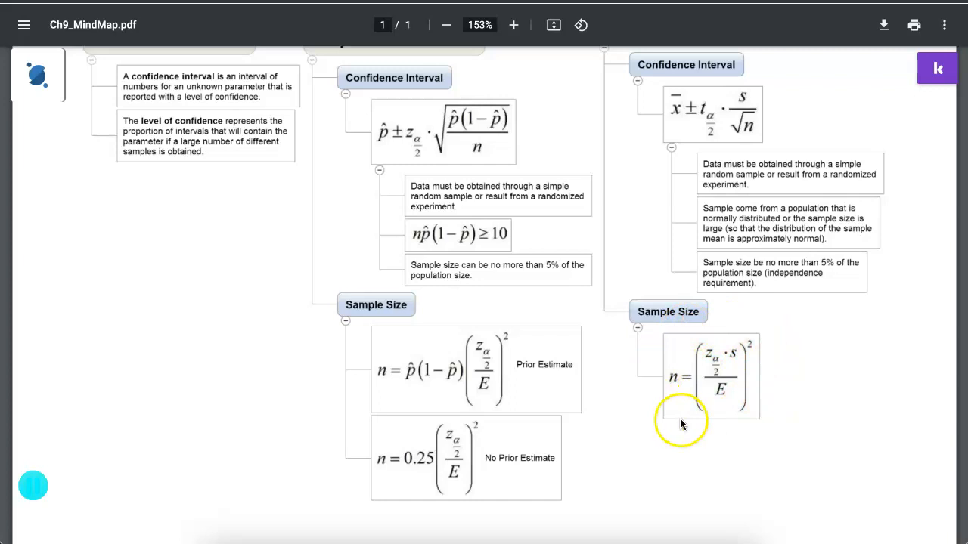
- Bring up the TI-84 Plus CE calculator and insert an n/d fraction template after an opening parenthesis
left_click(226, 541)
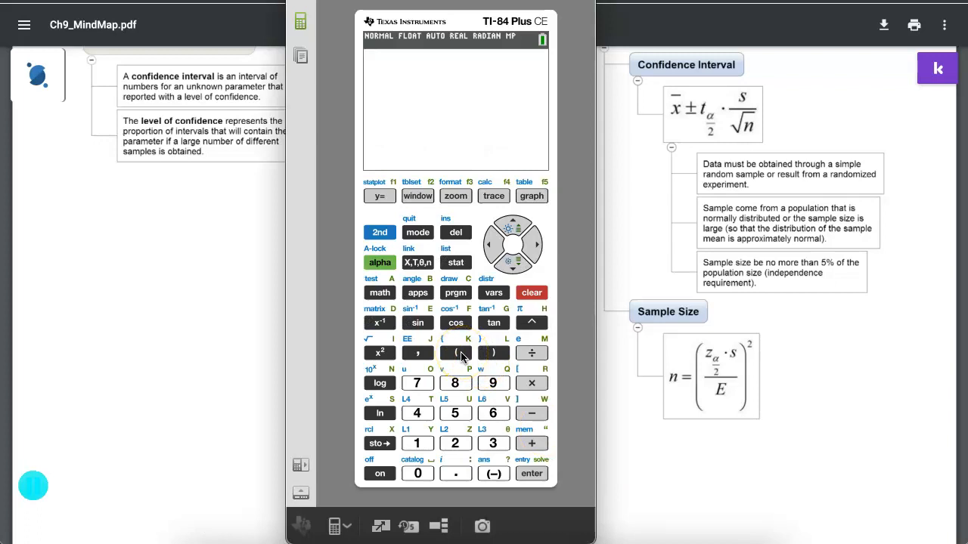
left_click(461, 355)
left_click(382, 266)
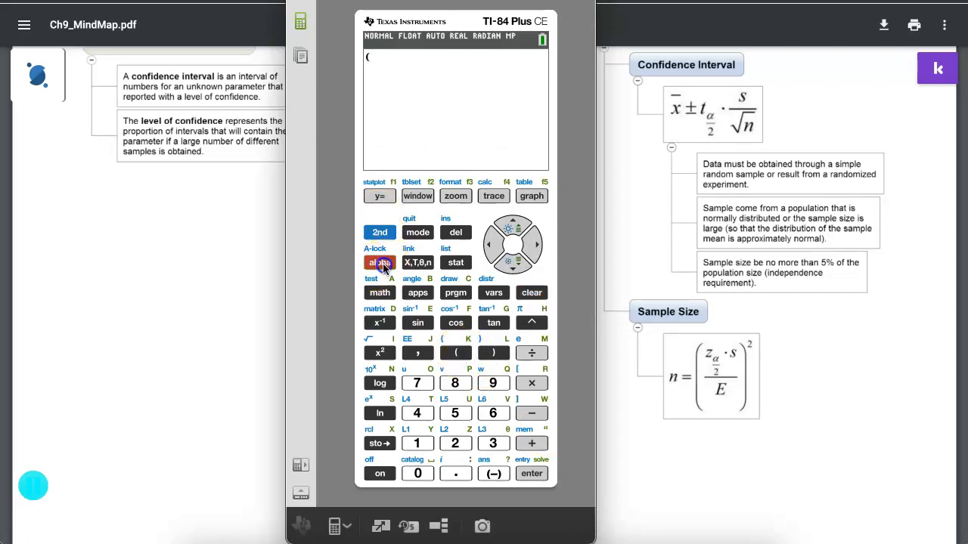
left_click(379, 196)
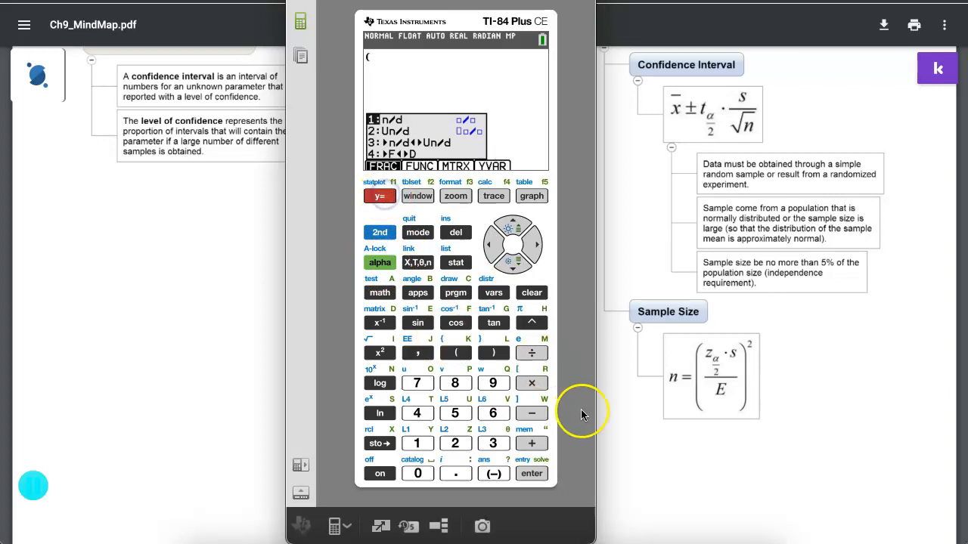
left_click(532, 473)
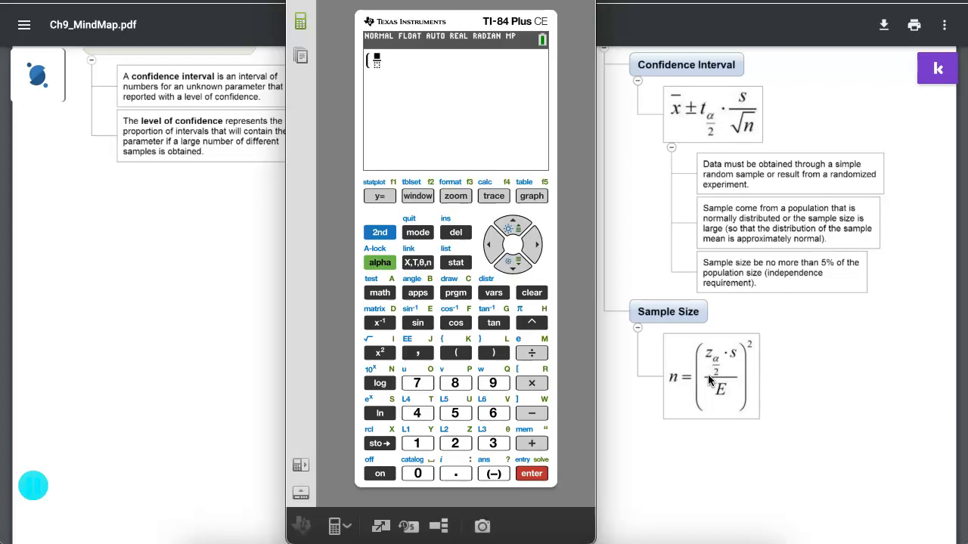
- Enter 1.96*15.5 as the numerator of the sample size fraction
left_click(416, 445)
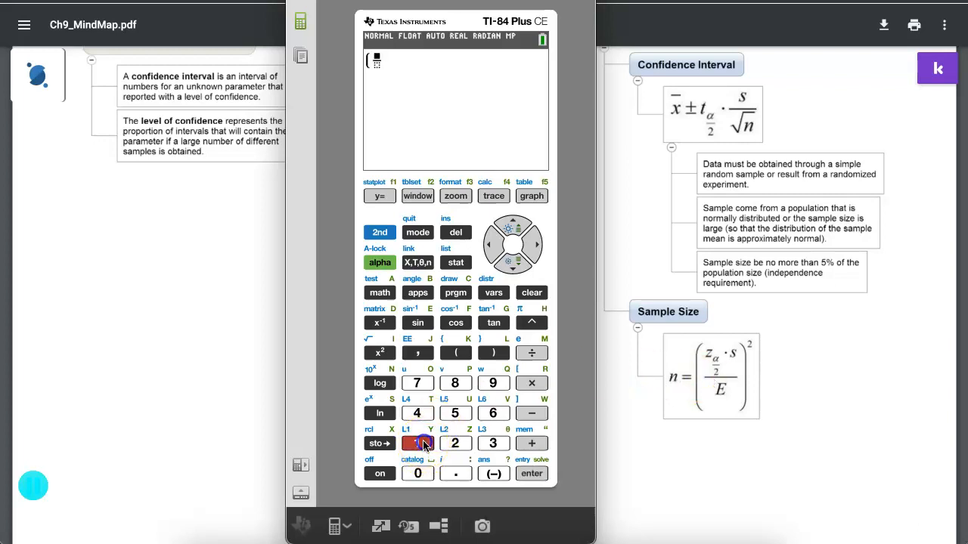
left_click(457, 474)
left_click(493, 383)
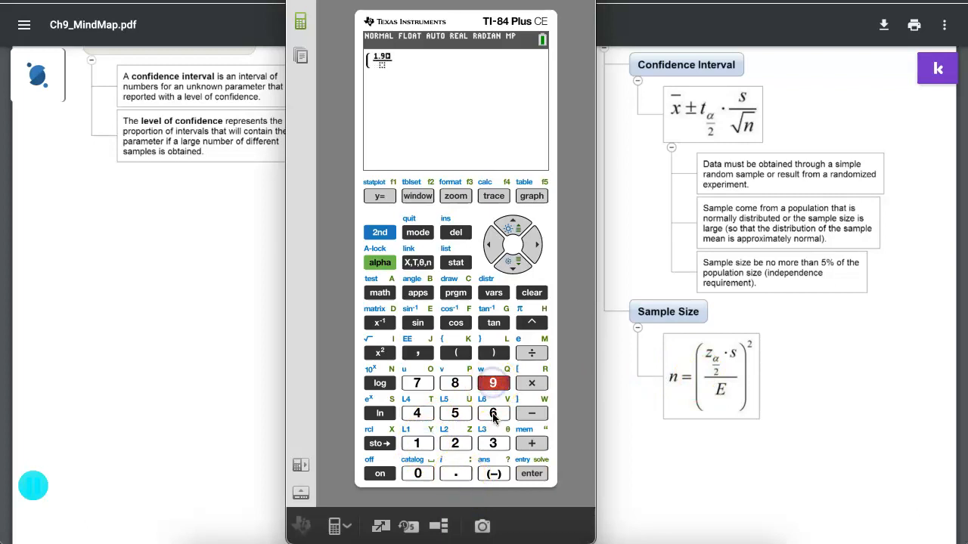
left_click(493, 414)
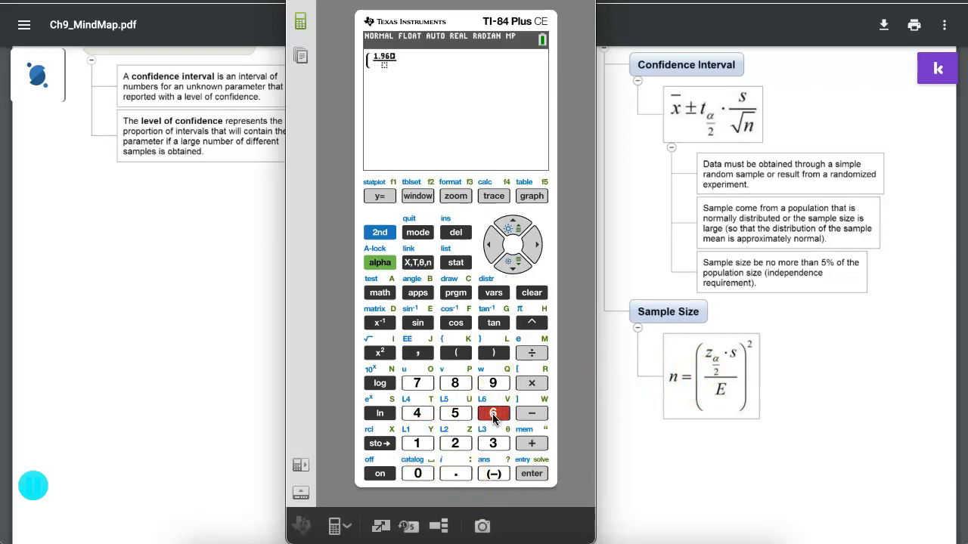
left_click(532, 384)
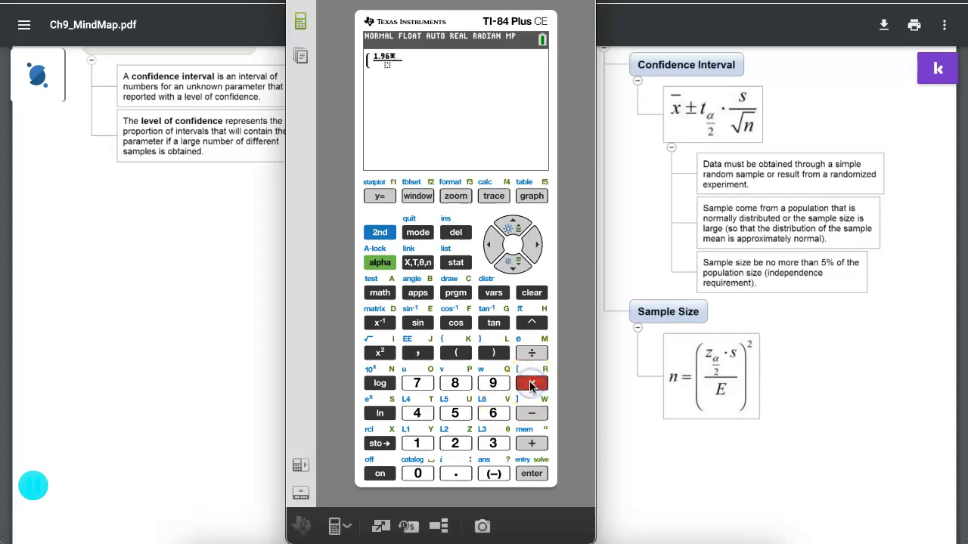
left_click(416, 444)
left_click(454, 414)
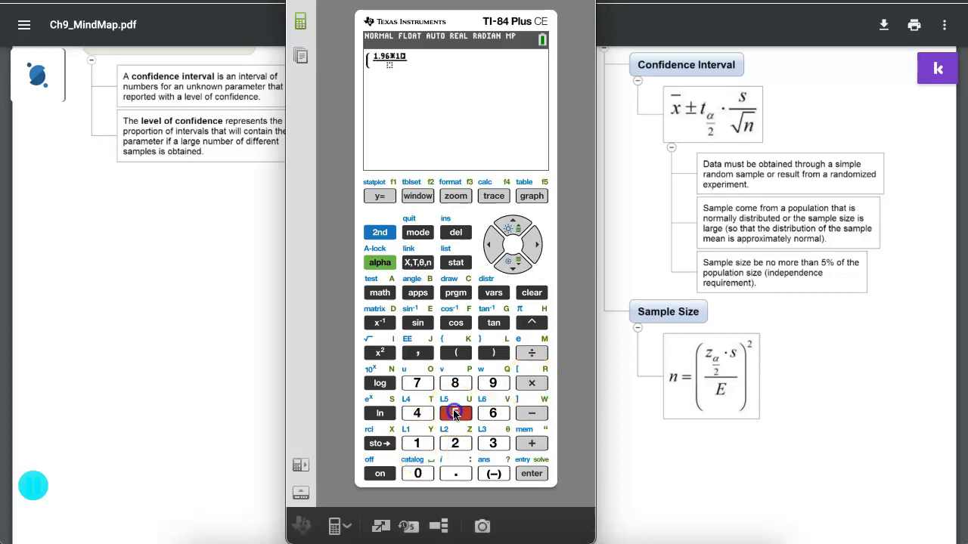
left_click(457, 474)
left_click(454, 413)
- Enter 2 as the denominator, close the parenthesis, square the fraction and evaluate the expression
left_click(512, 265)
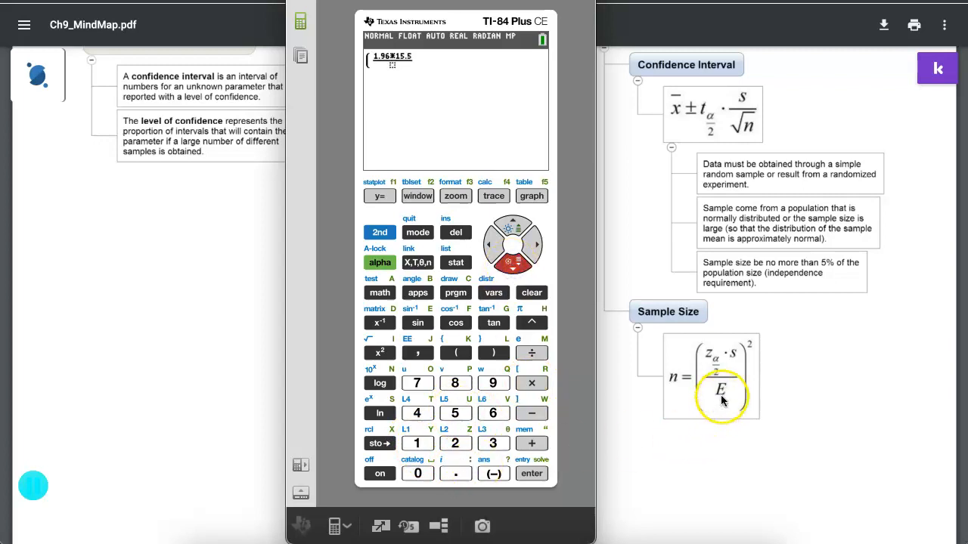
left_click(453, 444)
left_click(534, 243)
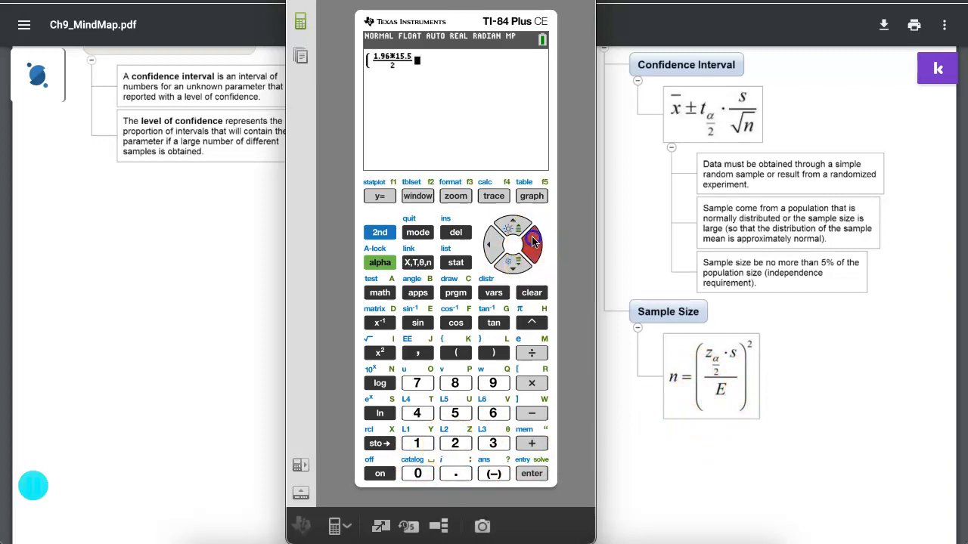
left_click(493, 352)
left_click(379, 353)
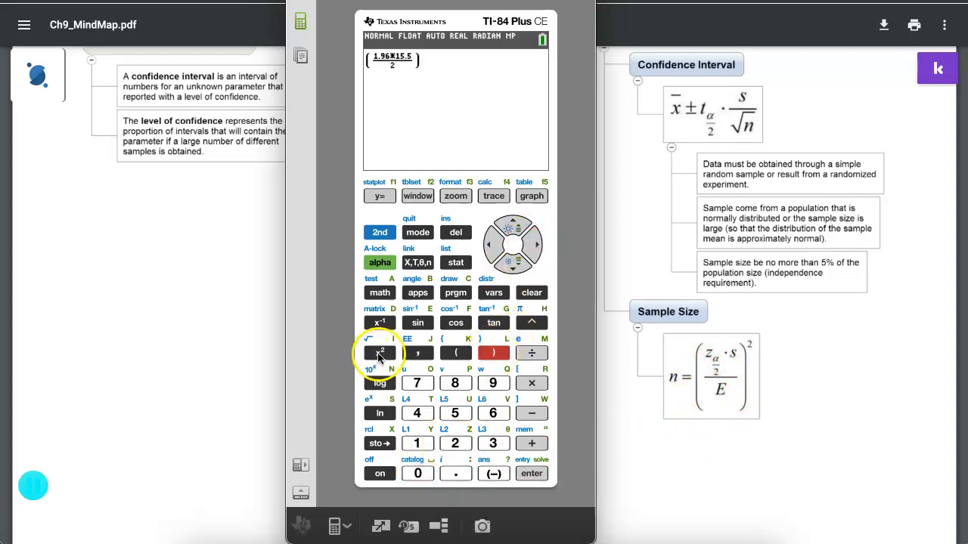
left_click(529, 475)
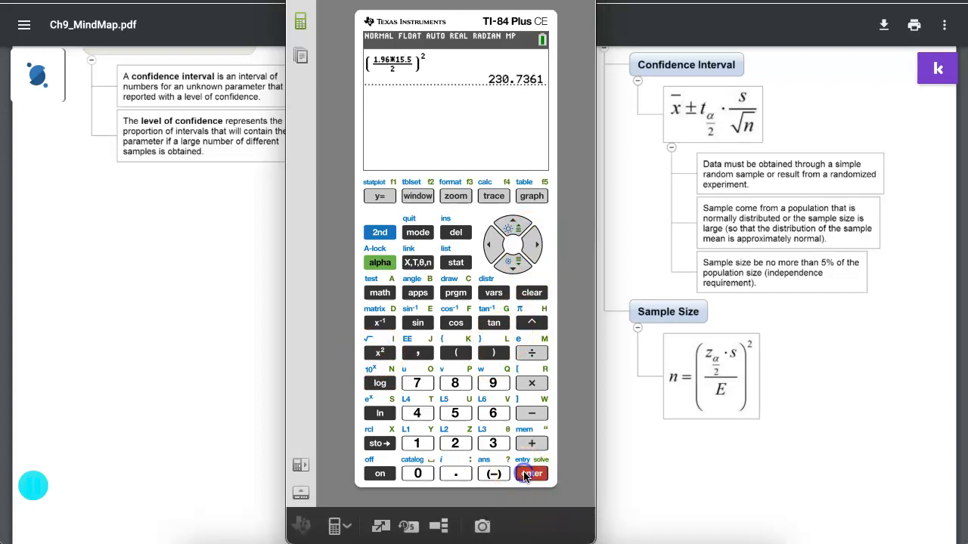